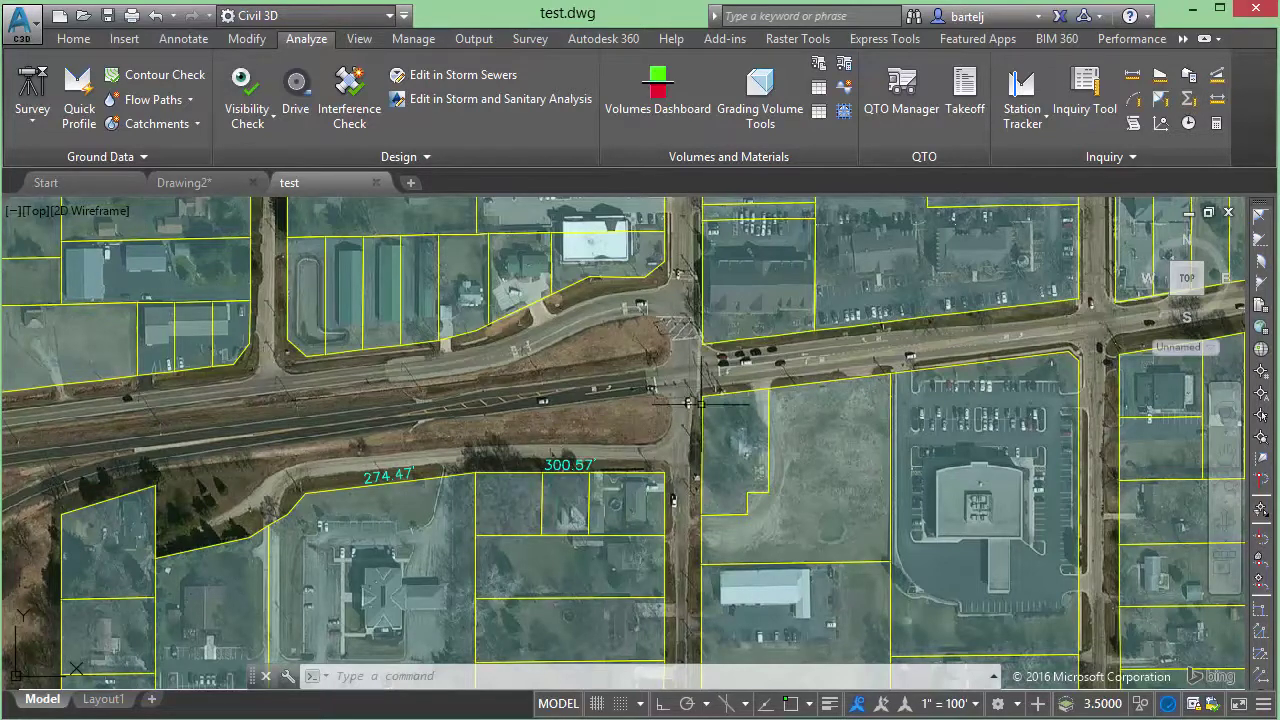
Start the Add Distances tool by entering CGADIST at the command line
{"action": "left_click", "coordinate": [397, 676]}
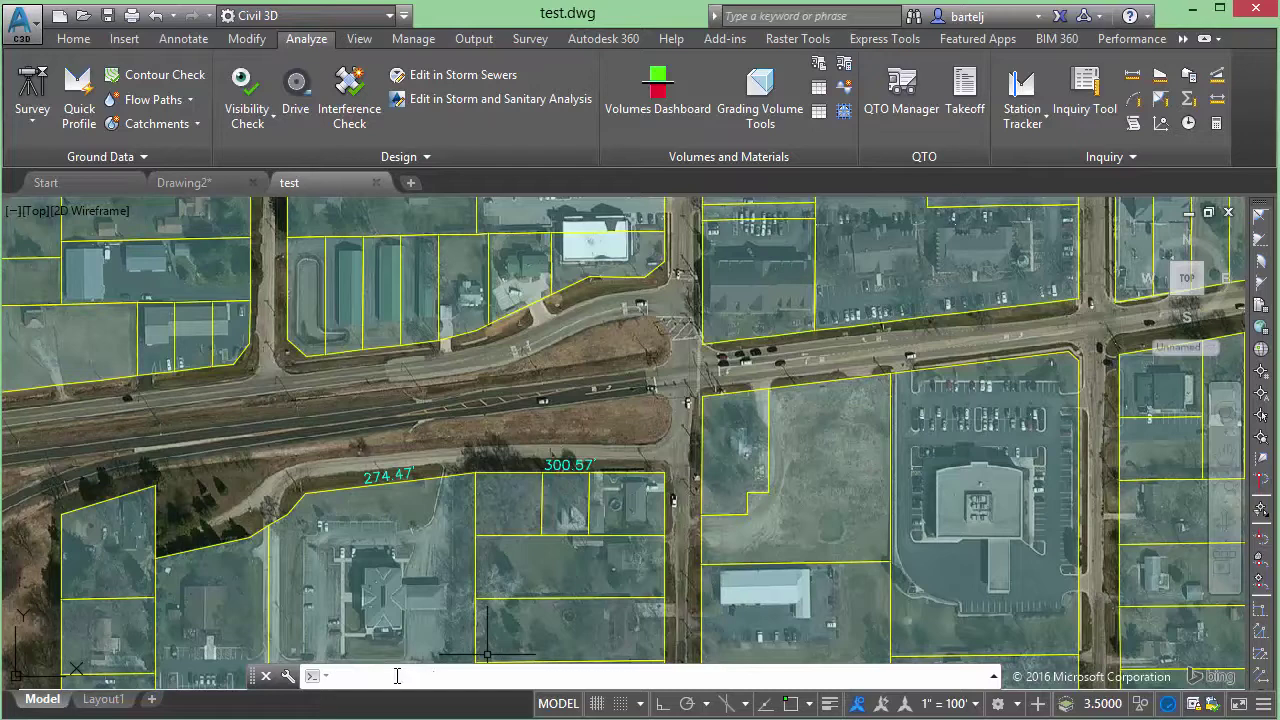
{"action": "type", "text": "CGA"}
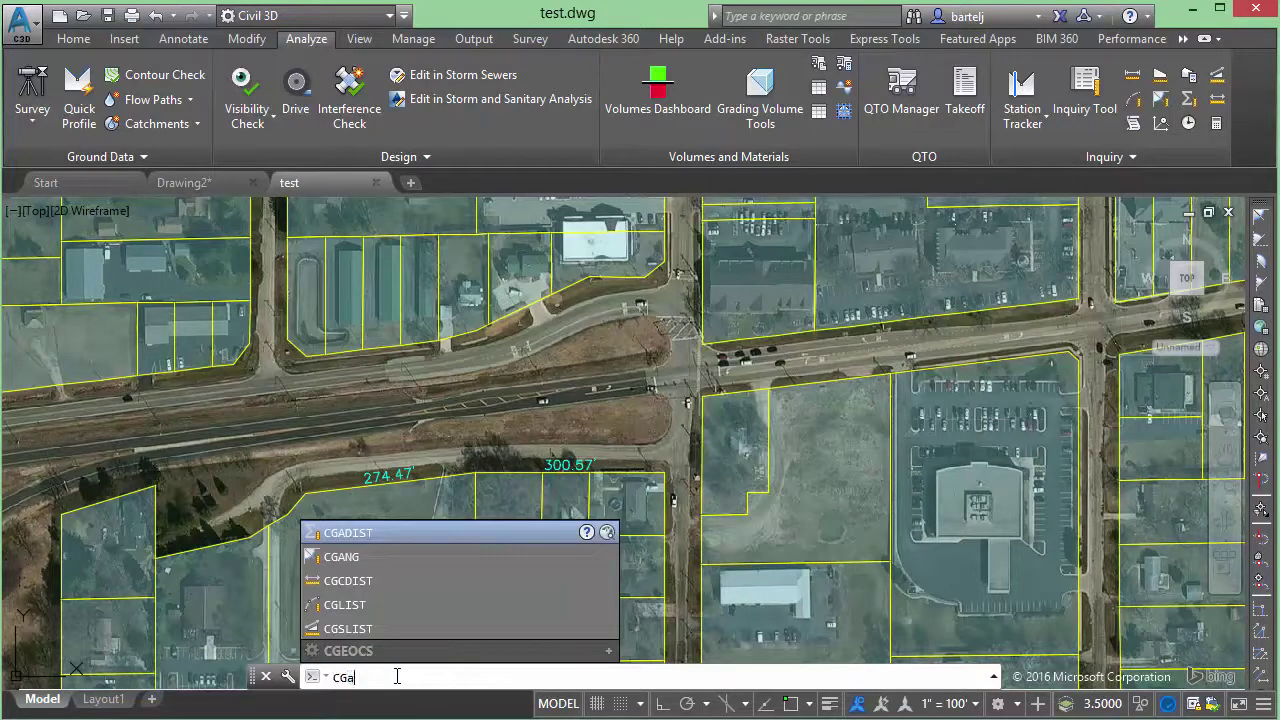
{"action": "type", "text": "dist"}
{"action": "key", "text": "Return"}
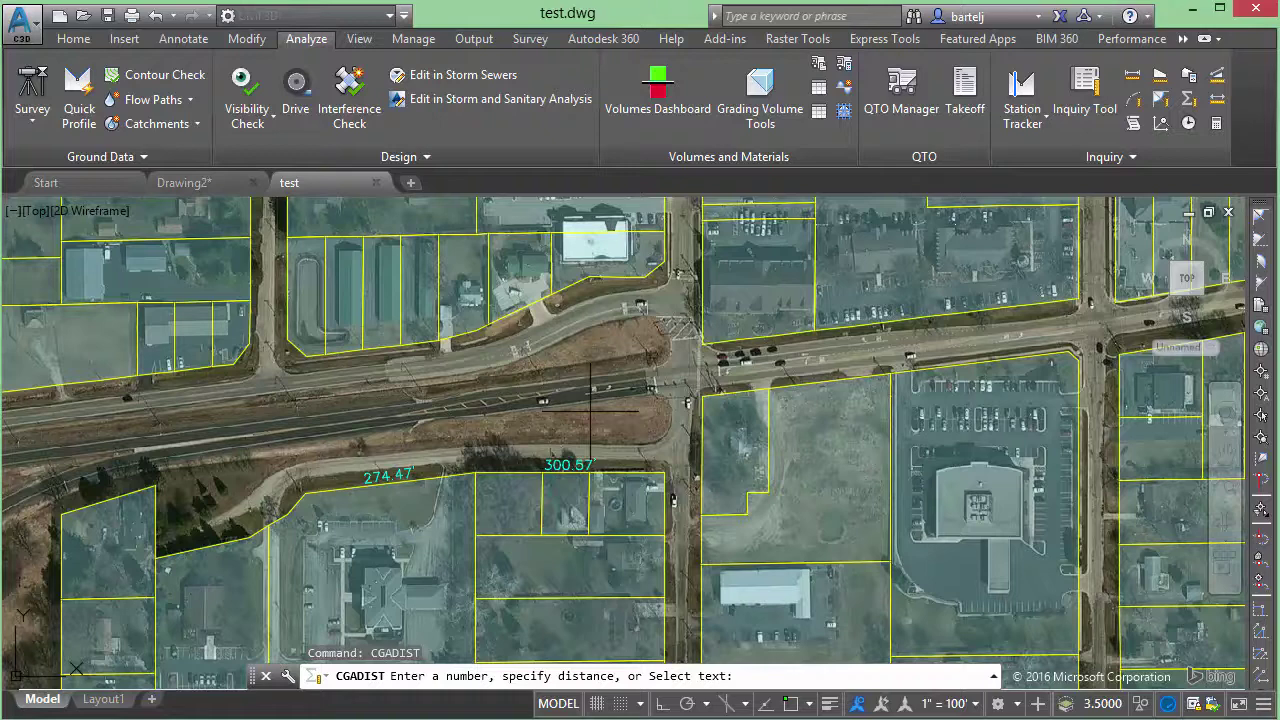
Measure four point-to-point distances along the road, including 552.26' and 777.80', totaling 2710.26'
{"action": "left_click", "coordinate": [1069, 305]}
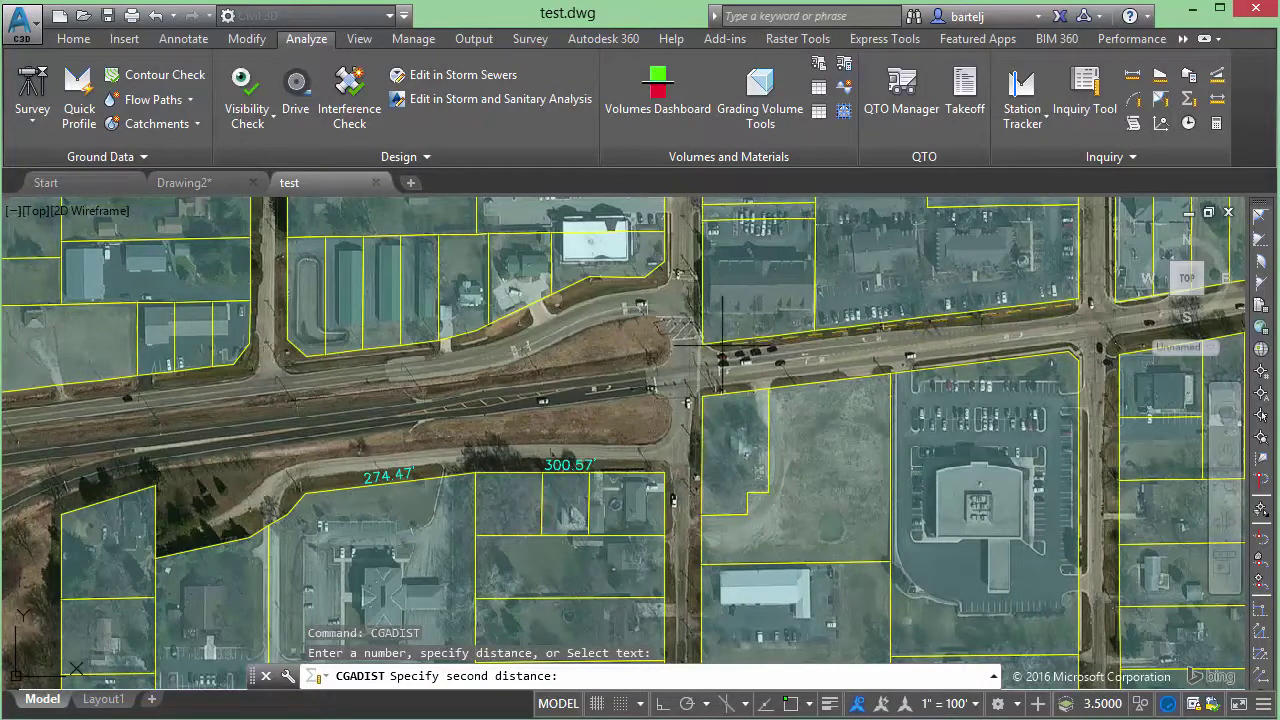
{"action": "left_click", "coordinate": [720, 349]}
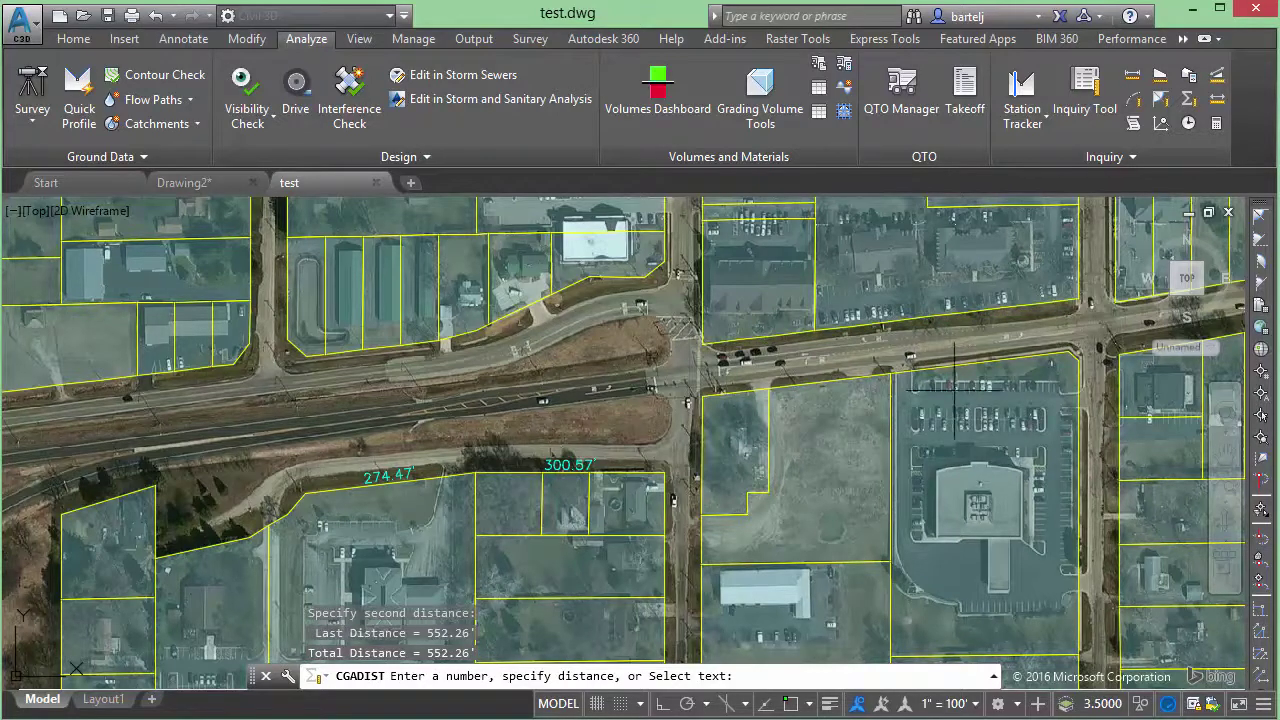
{"action": "left_click", "coordinate": [1063, 348]}
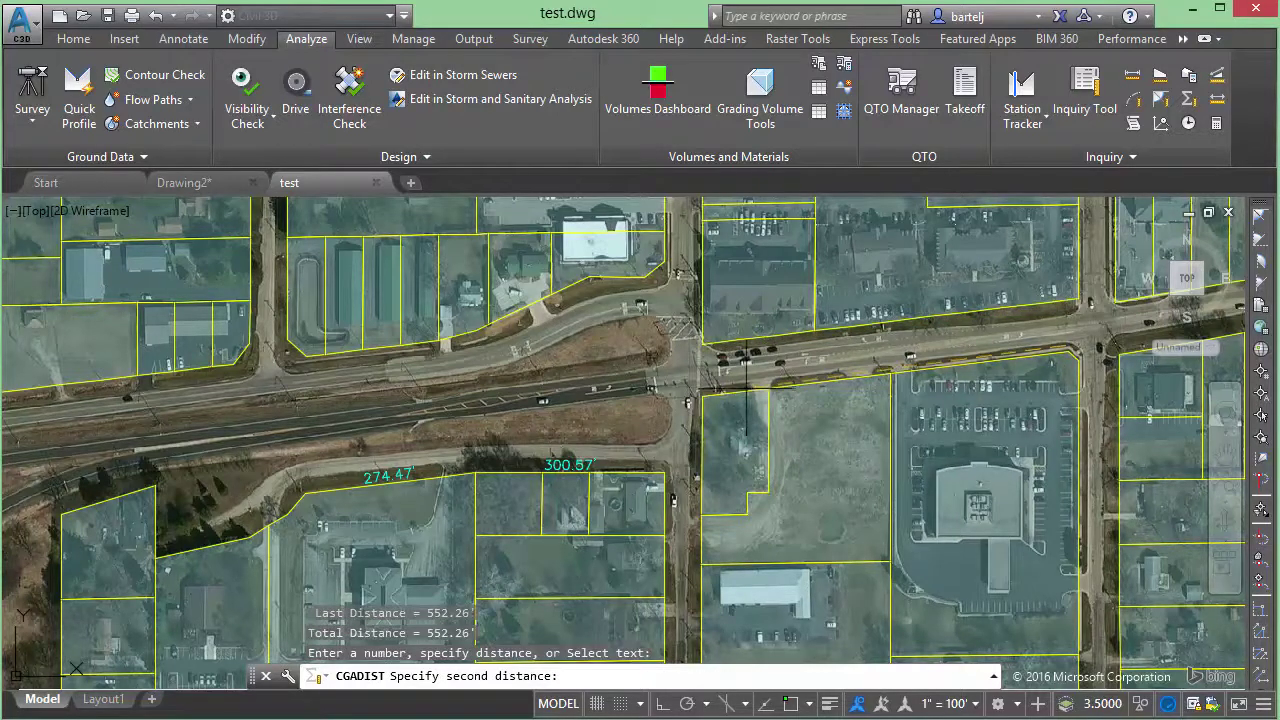
{"action": "left_click", "coordinate": [713, 390]}
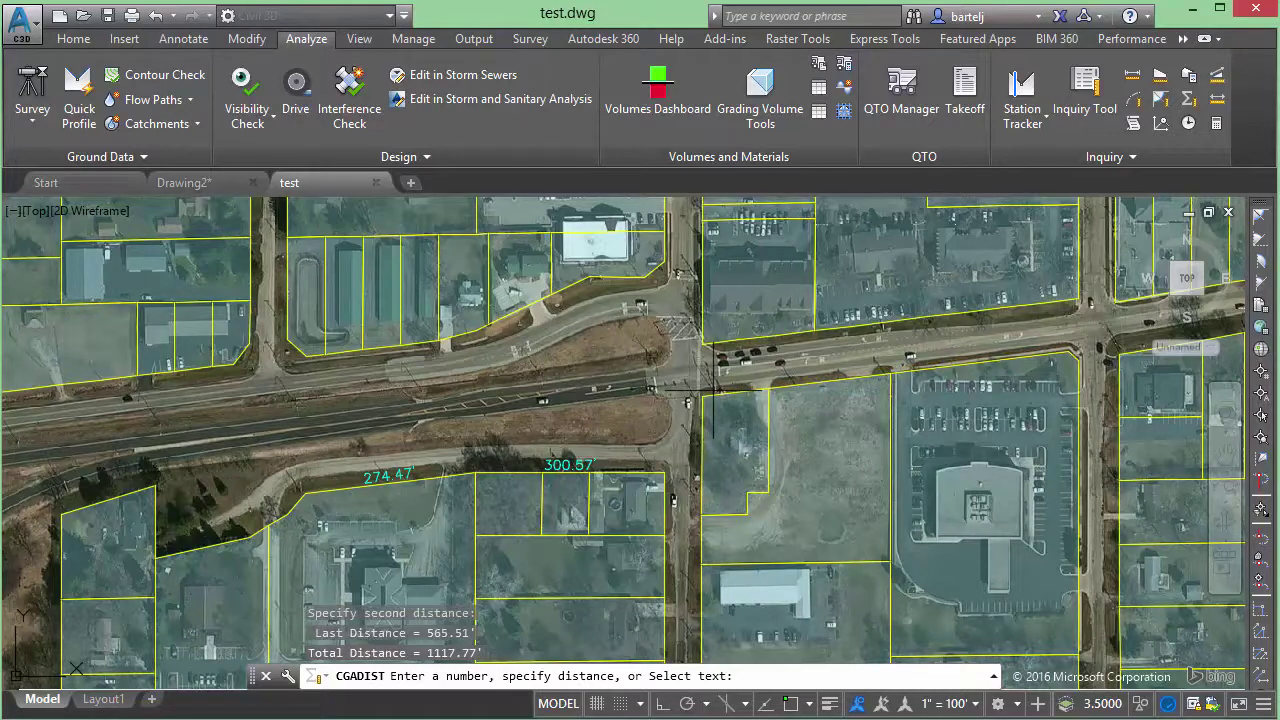
{"action": "left_click", "coordinate": [655, 401]}
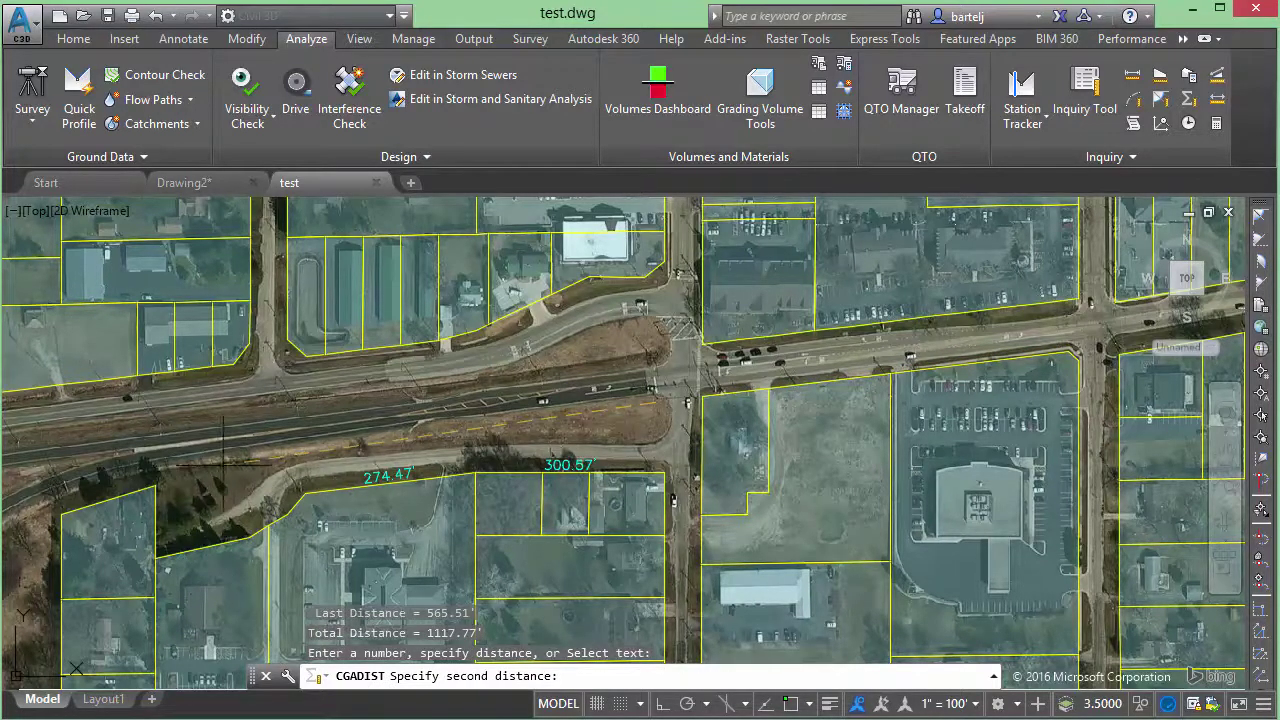
{"action": "left_click", "coordinate": [172, 460]}
{"action": "left_click", "coordinate": [652, 350]}
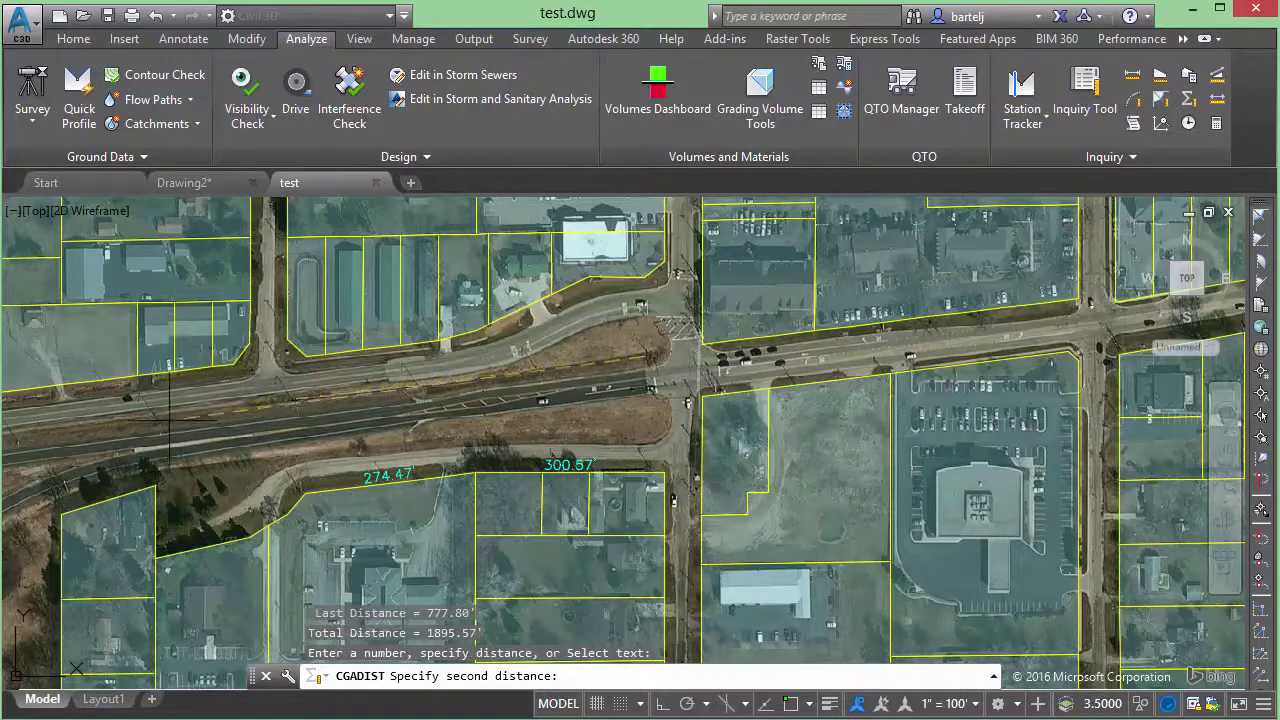
{"action": "left_click", "coordinate": [138, 430]}
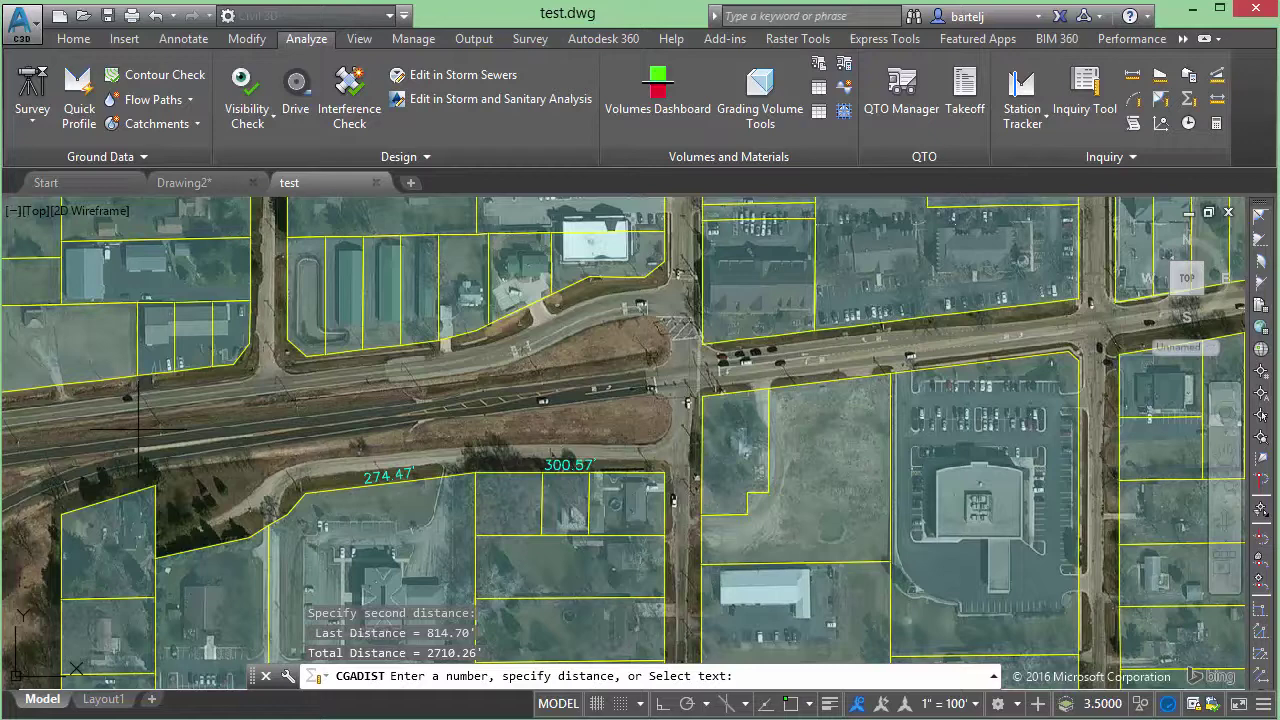
Add 250 to the running total, bringing it to 2960.26', then cancel CGADIST
{"action": "type", "text": "250"}
{"action": "key", "text": "Return"}
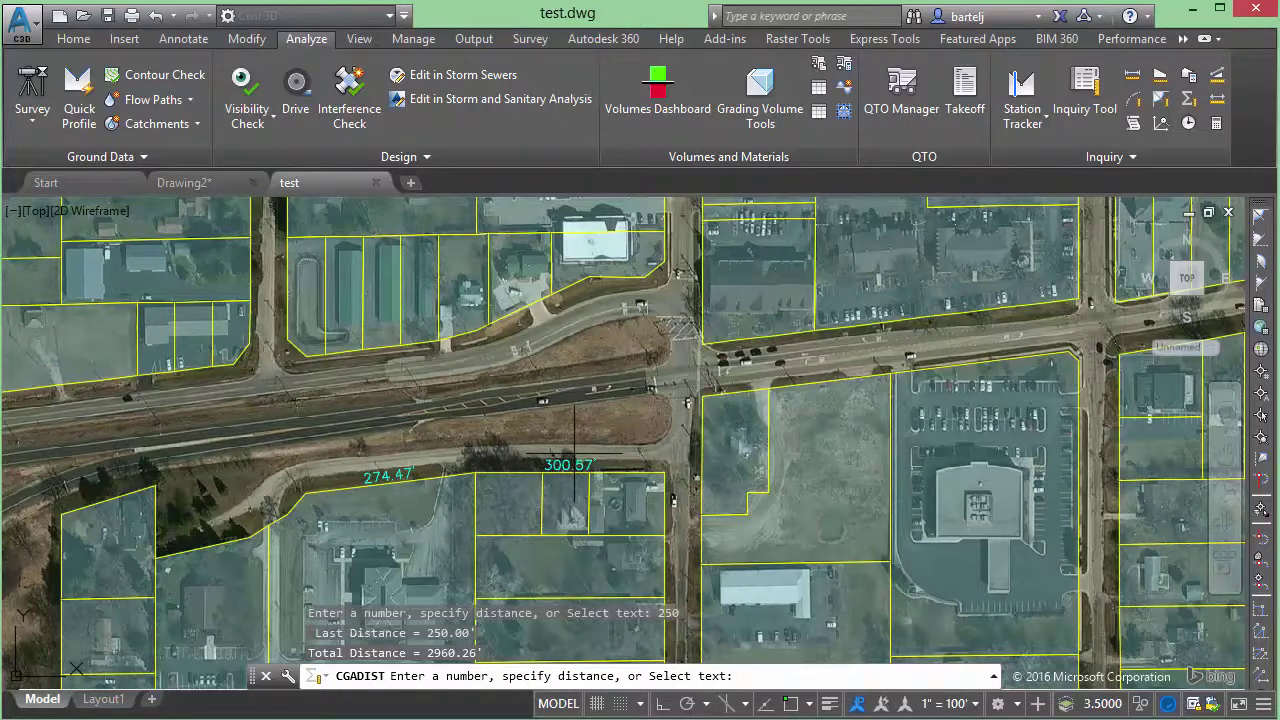
{"action": "key", "text": "Escape"}
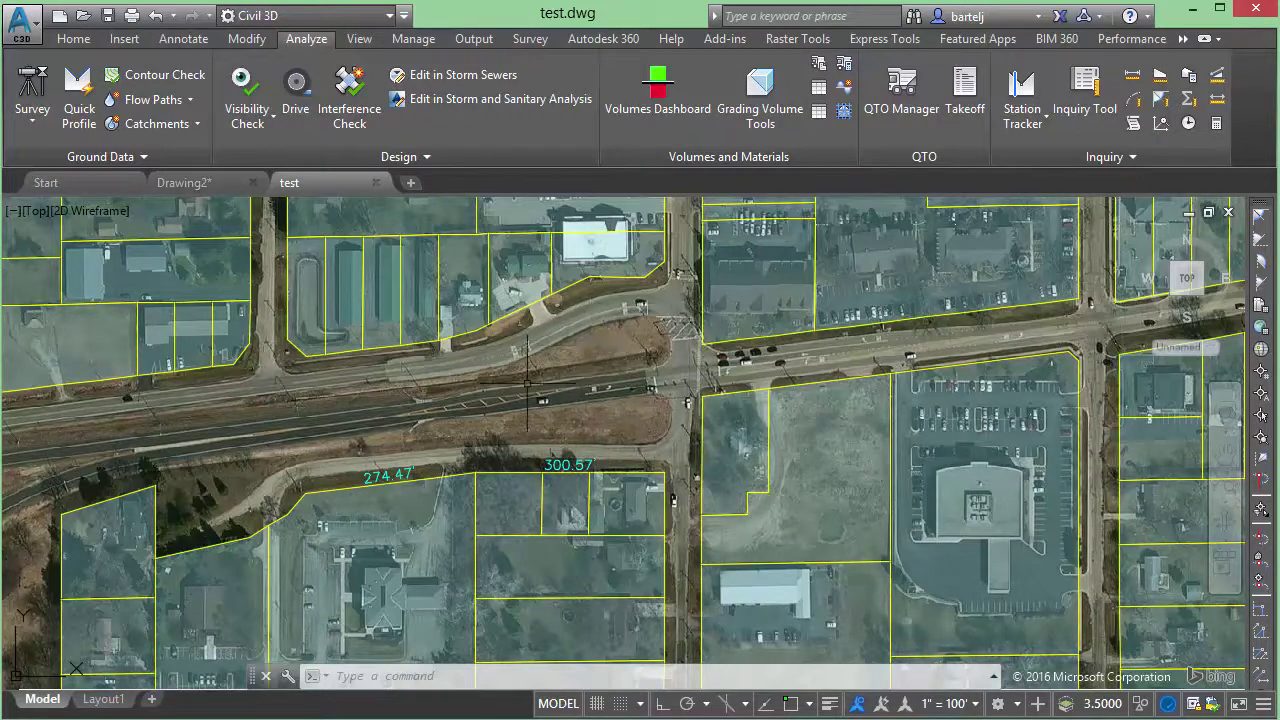
Use FIND on the window-selected 274.47 and 300.57 labels to replace ' with nothing
{"action": "type", "text": "find"}
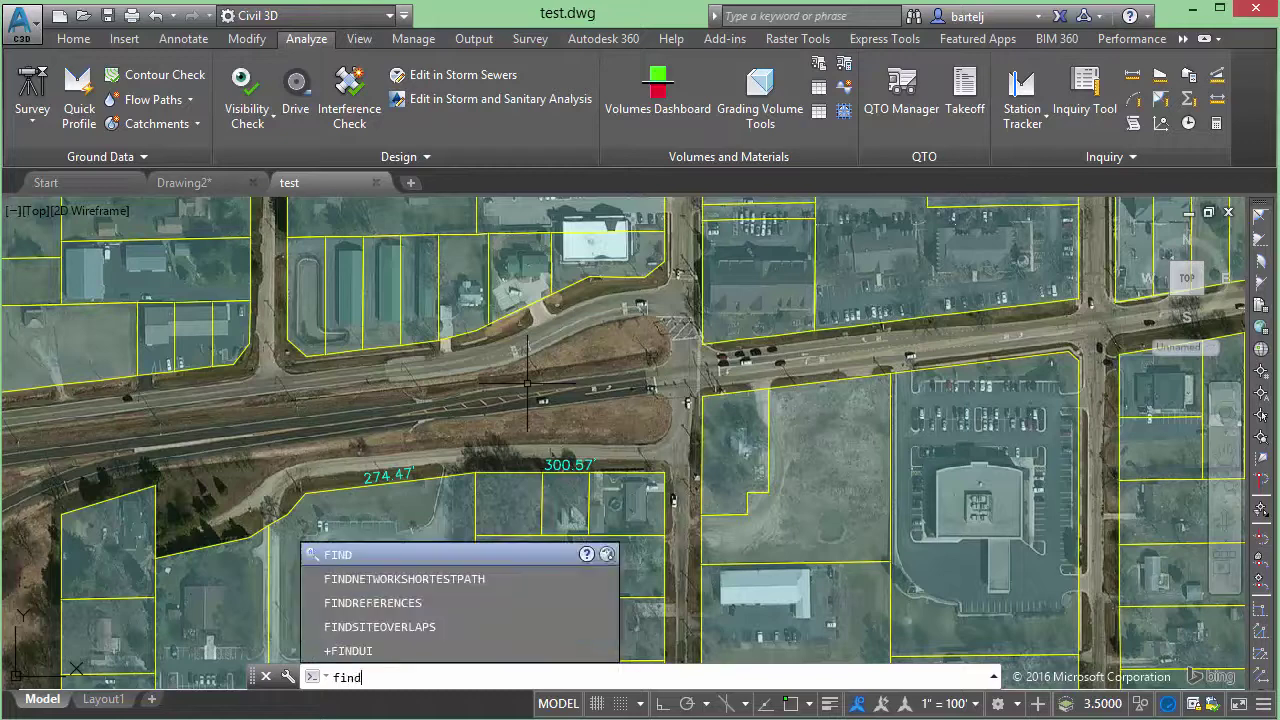
{"action": "key", "text": "Return"}
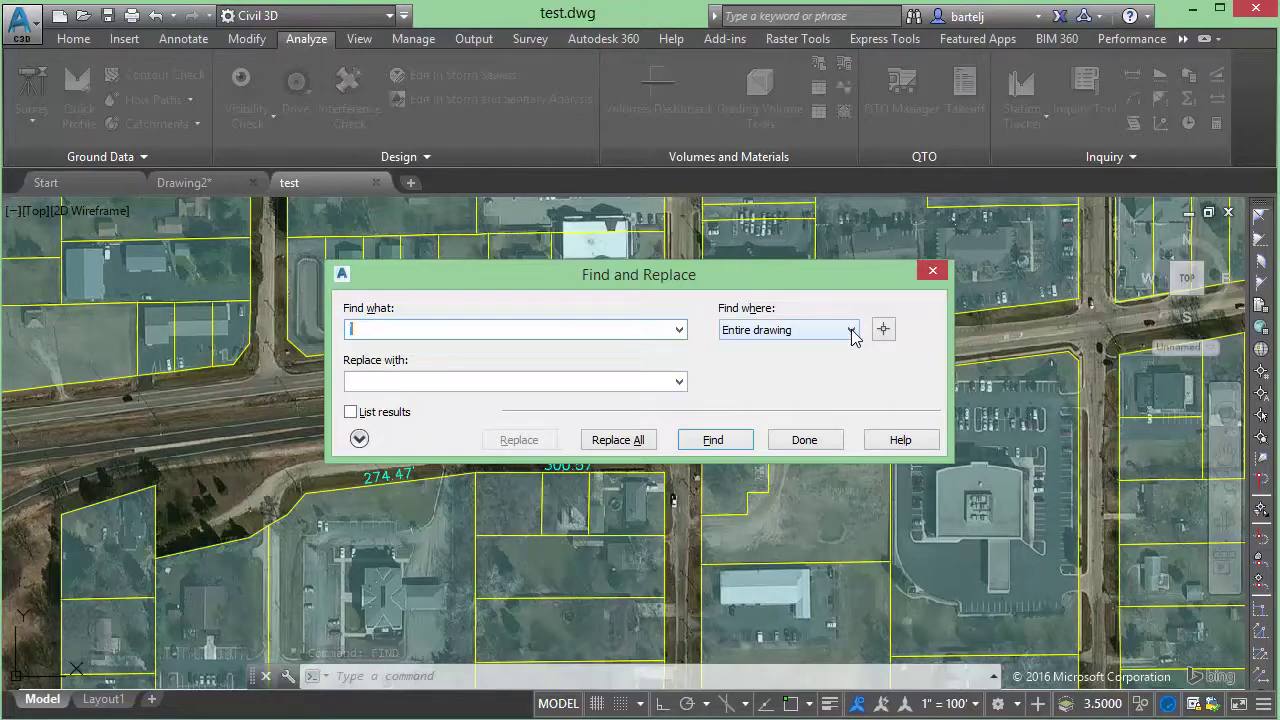
{"action": "left_click", "coordinate": [883, 329]}
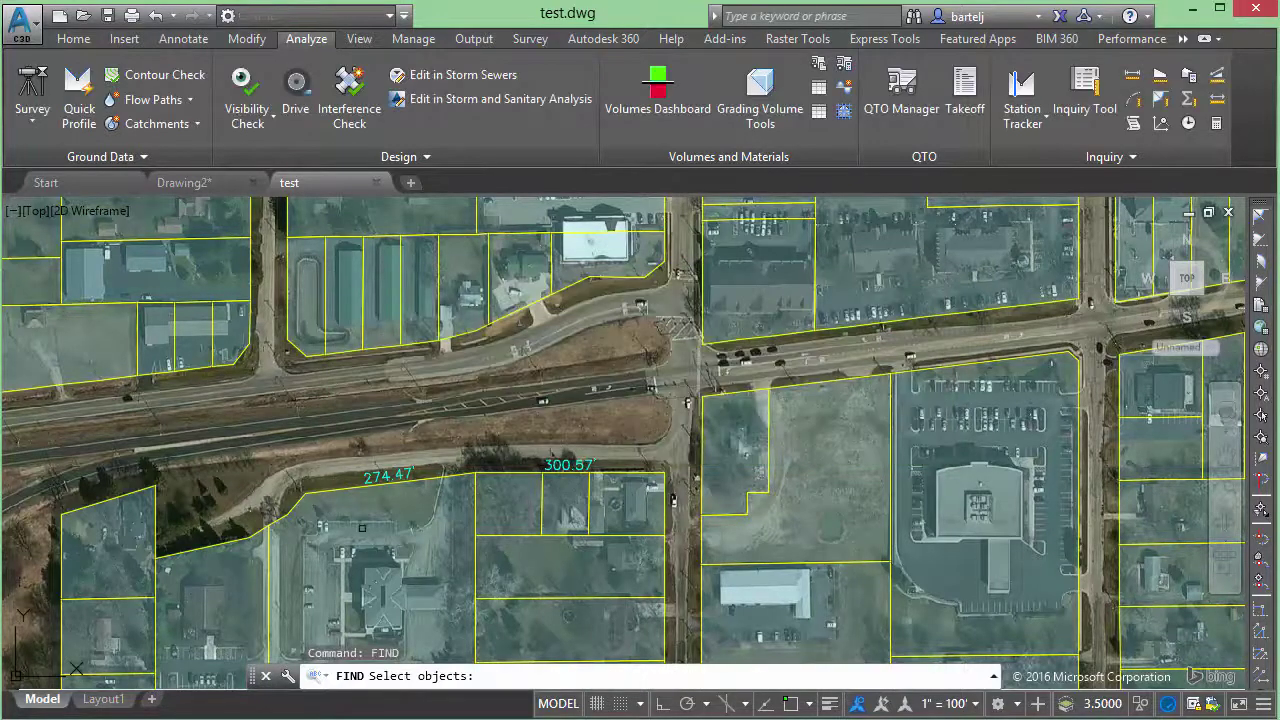
{"action": "left_click", "coordinate": [296, 450]}
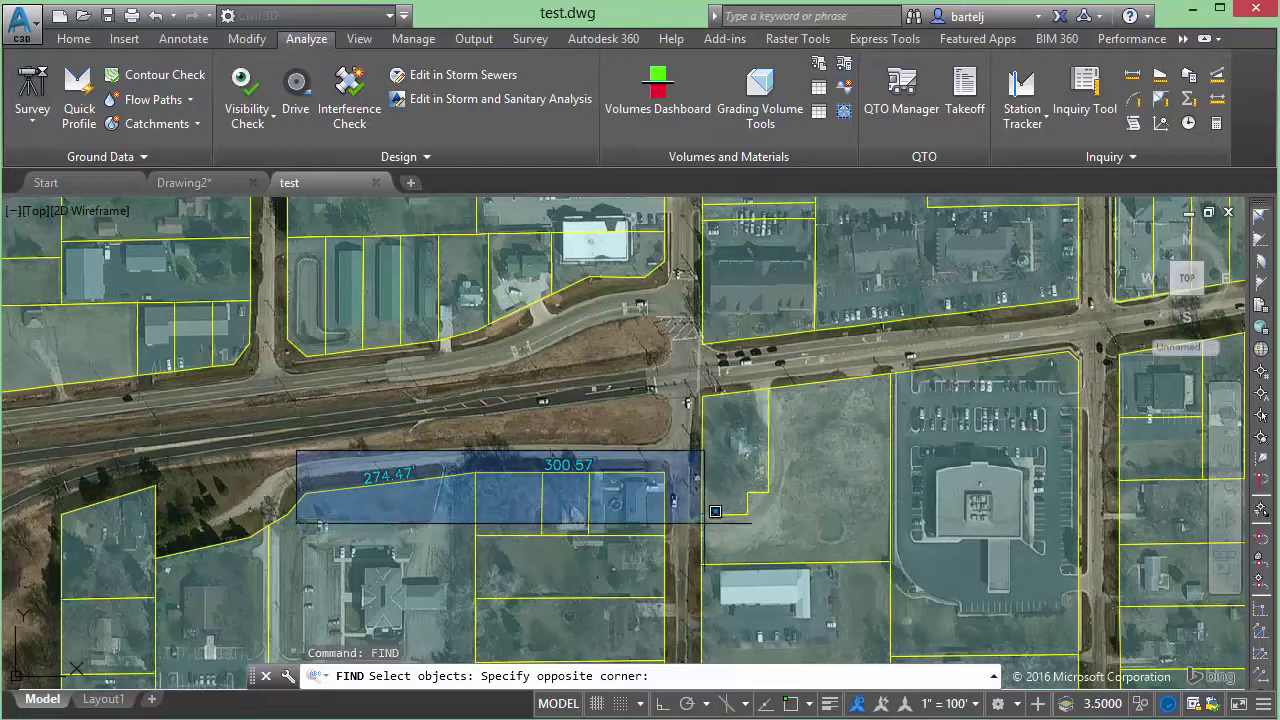
{"action": "left_click", "coordinate": [677, 530]}
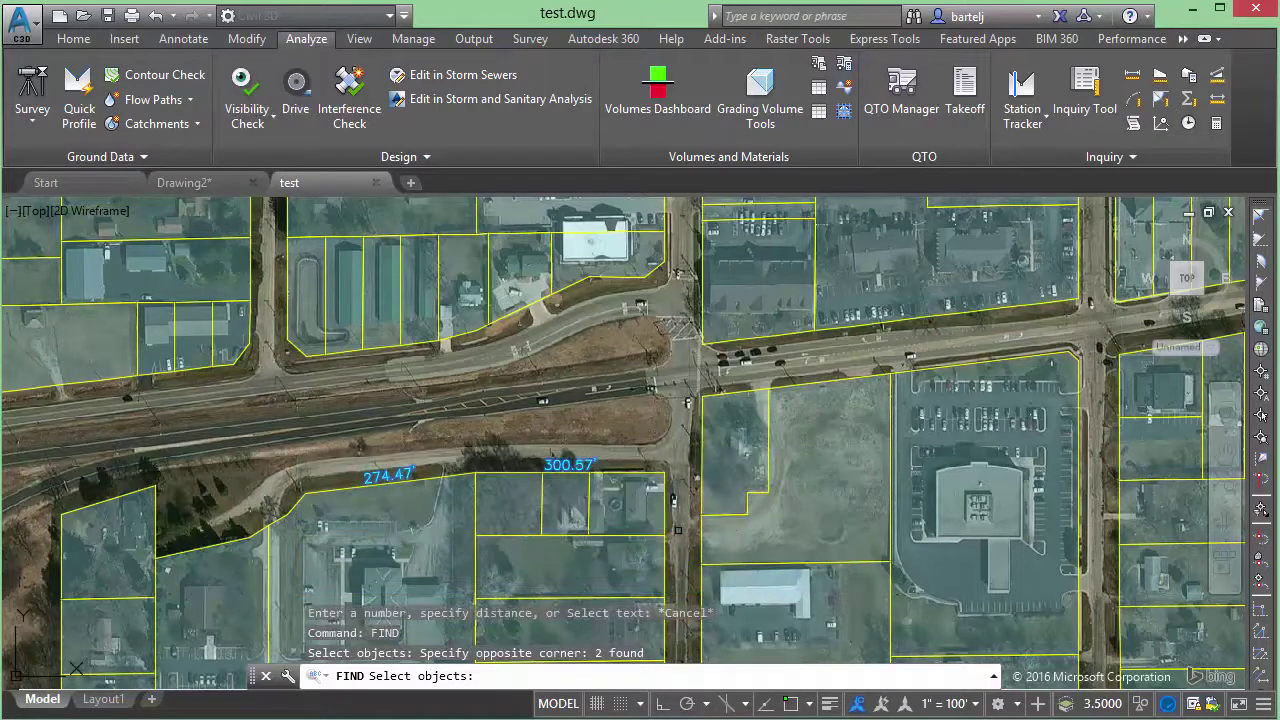
{"action": "key", "text": "Return"}
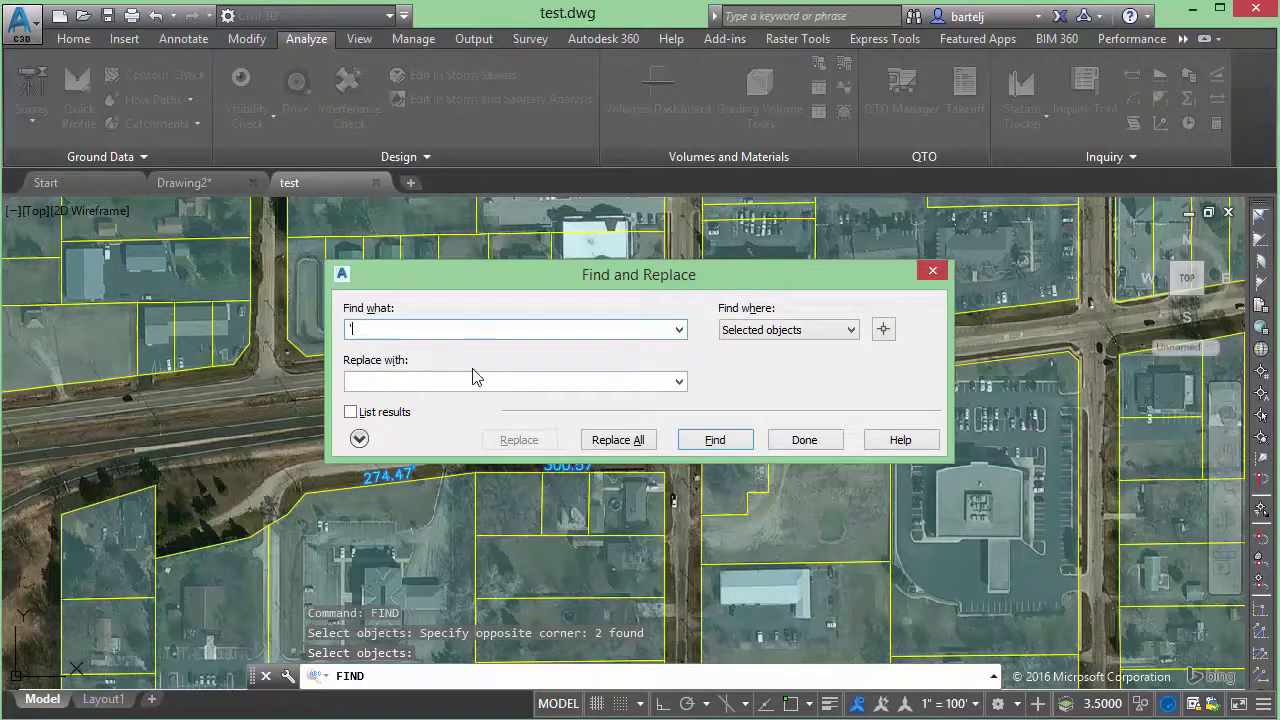
{"action": "type", "text": "'"}
{"action": "left_click", "coordinate": [630, 441]}
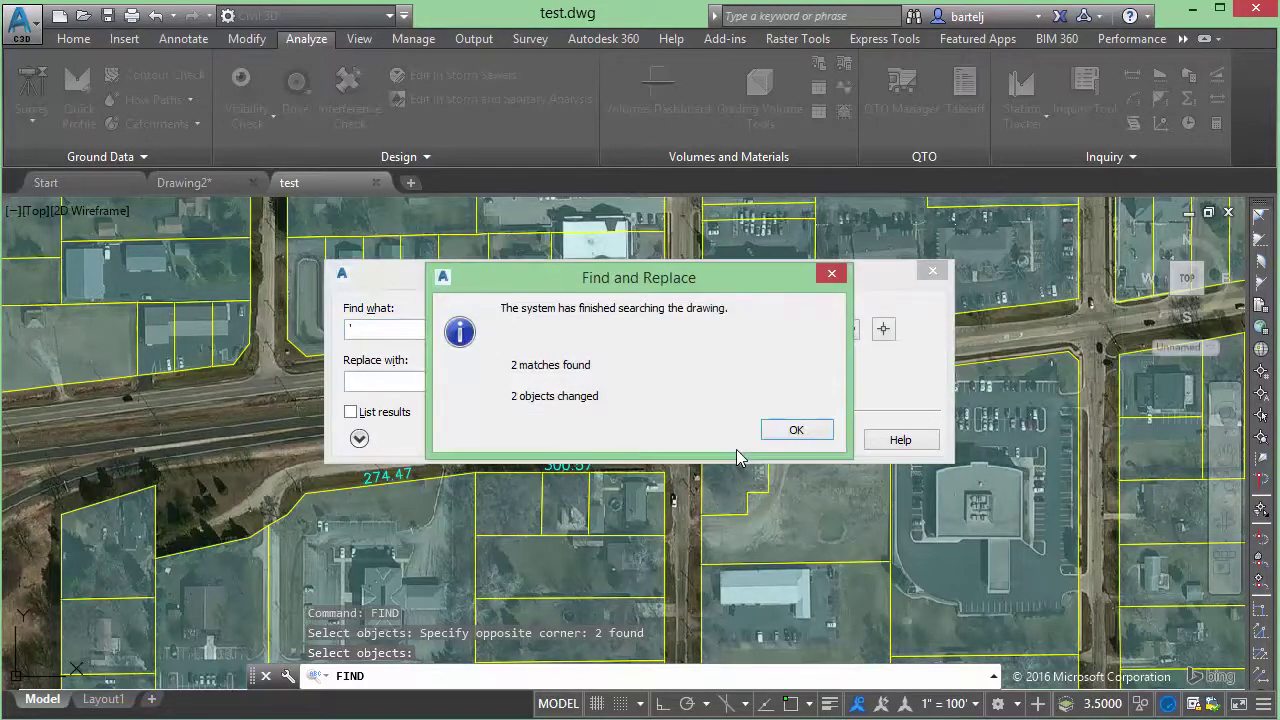
{"action": "left_click", "coordinate": [775, 430]}
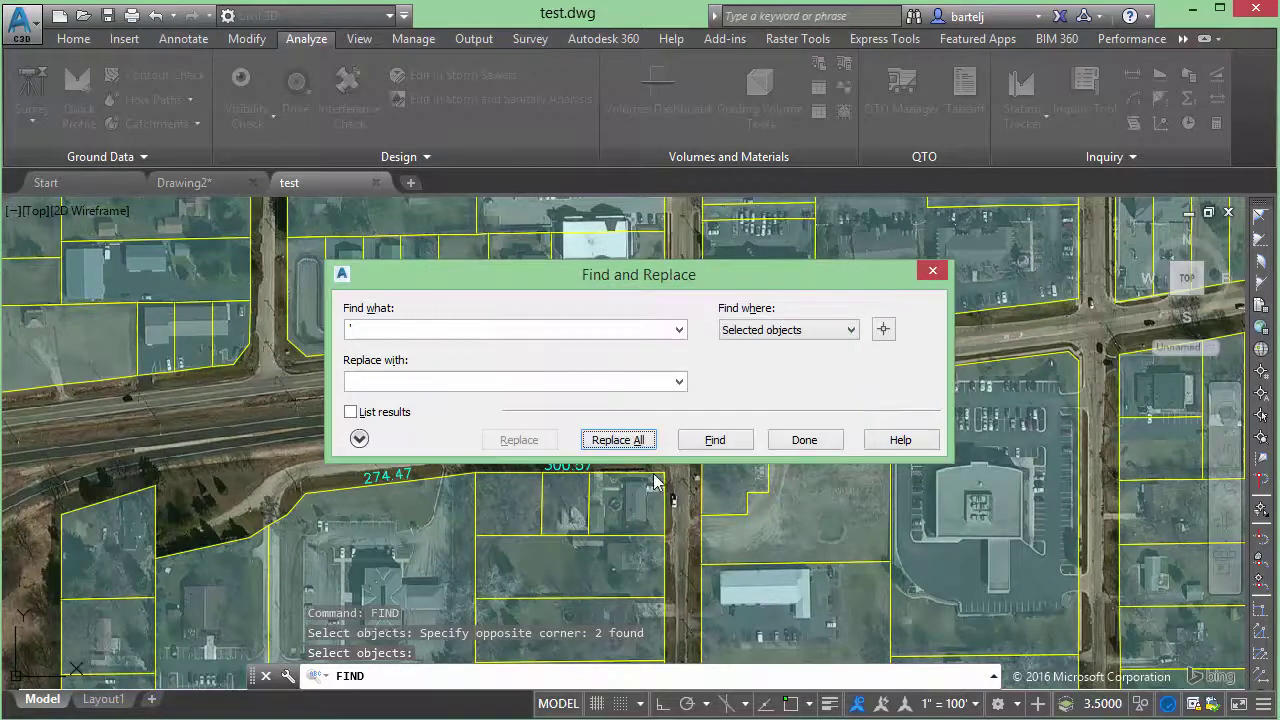
{"action": "left_click", "coordinate": [802, 440]}
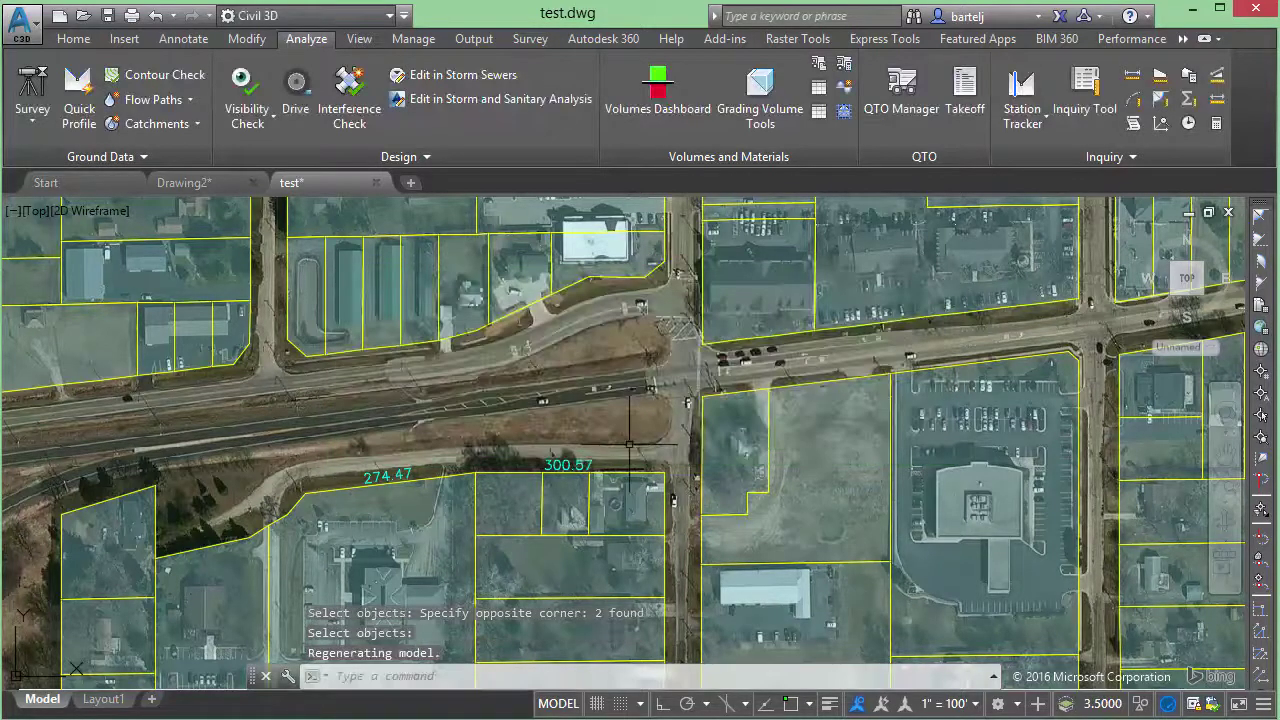
Start Add Distances from the Analyze tab and sum the 300.57 and 274.47 labels to 575.04'
{"action": "left_click", "coordinate": [816, 258]}
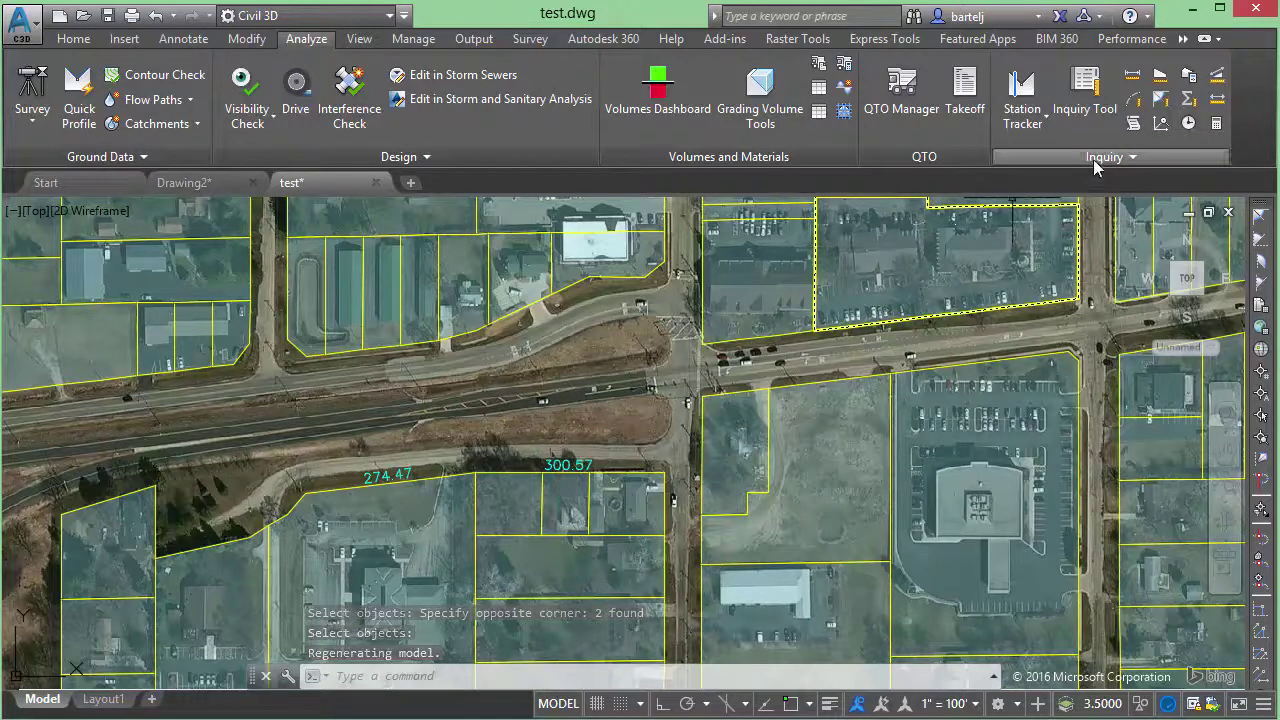
{"action": "left_click", "coordinate": [1190, 103]}
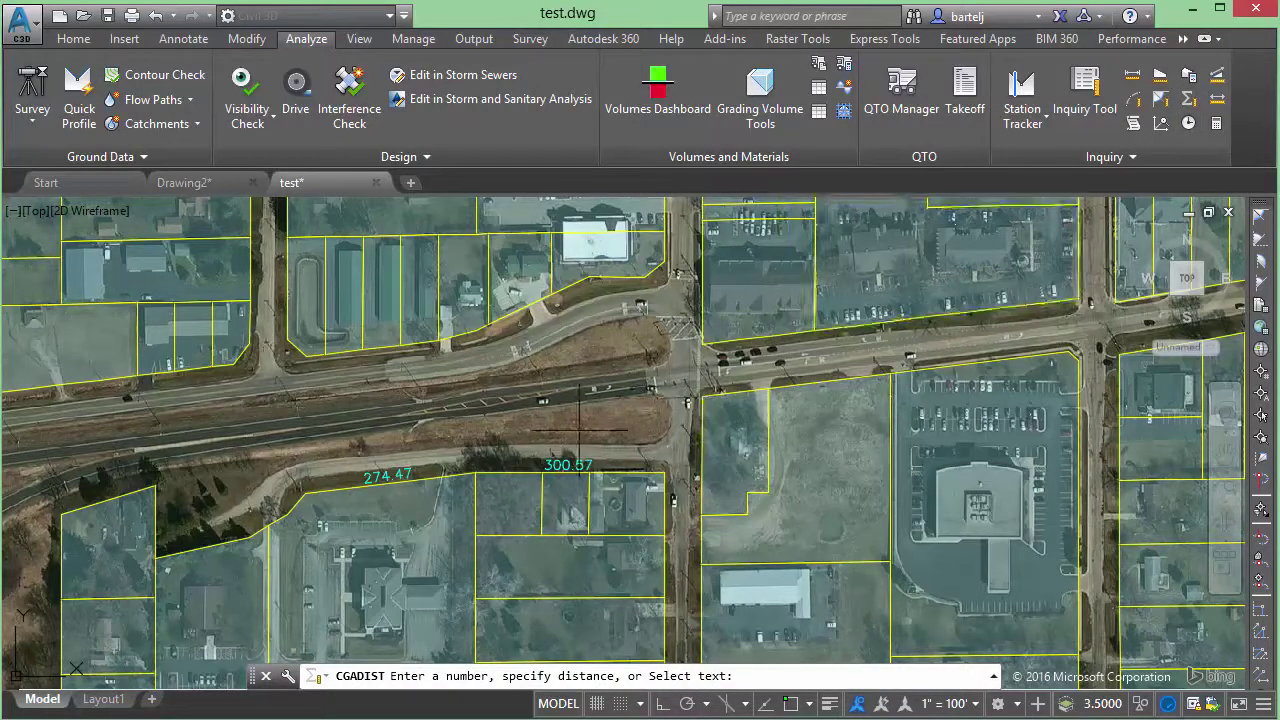
{"action": "type", "text": "s"}
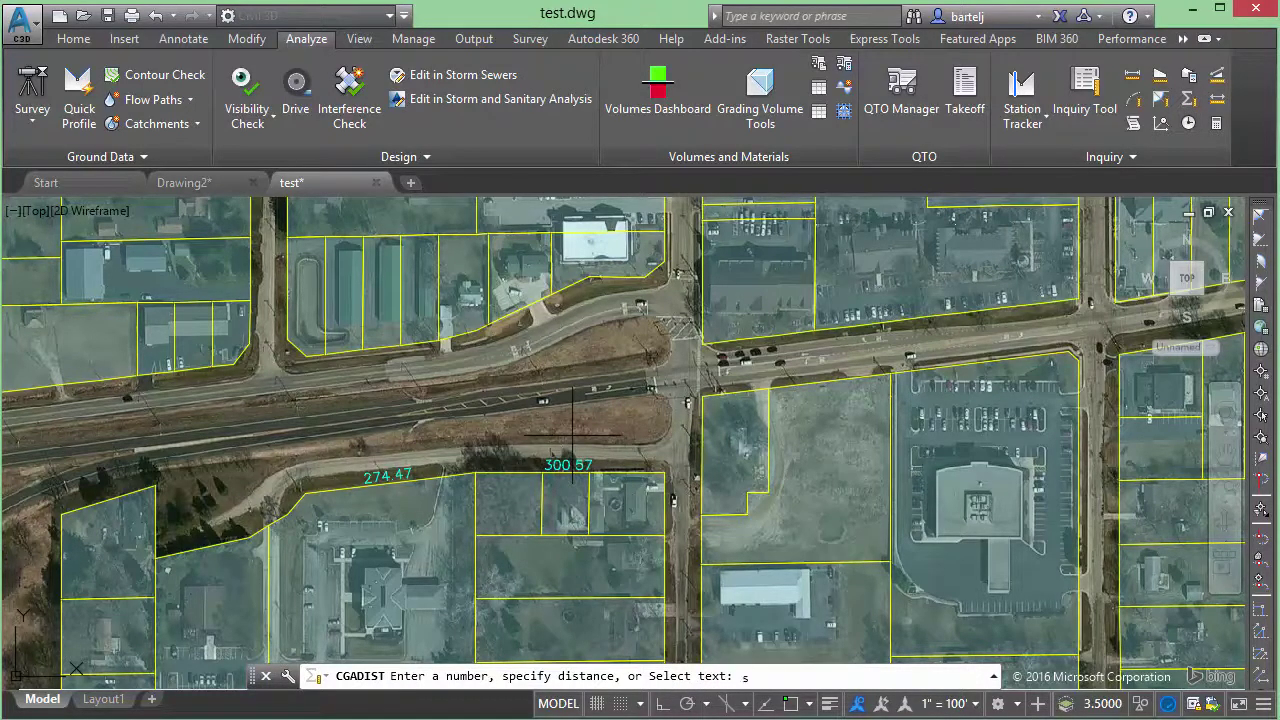
{"action": "key", "text": "Return"}
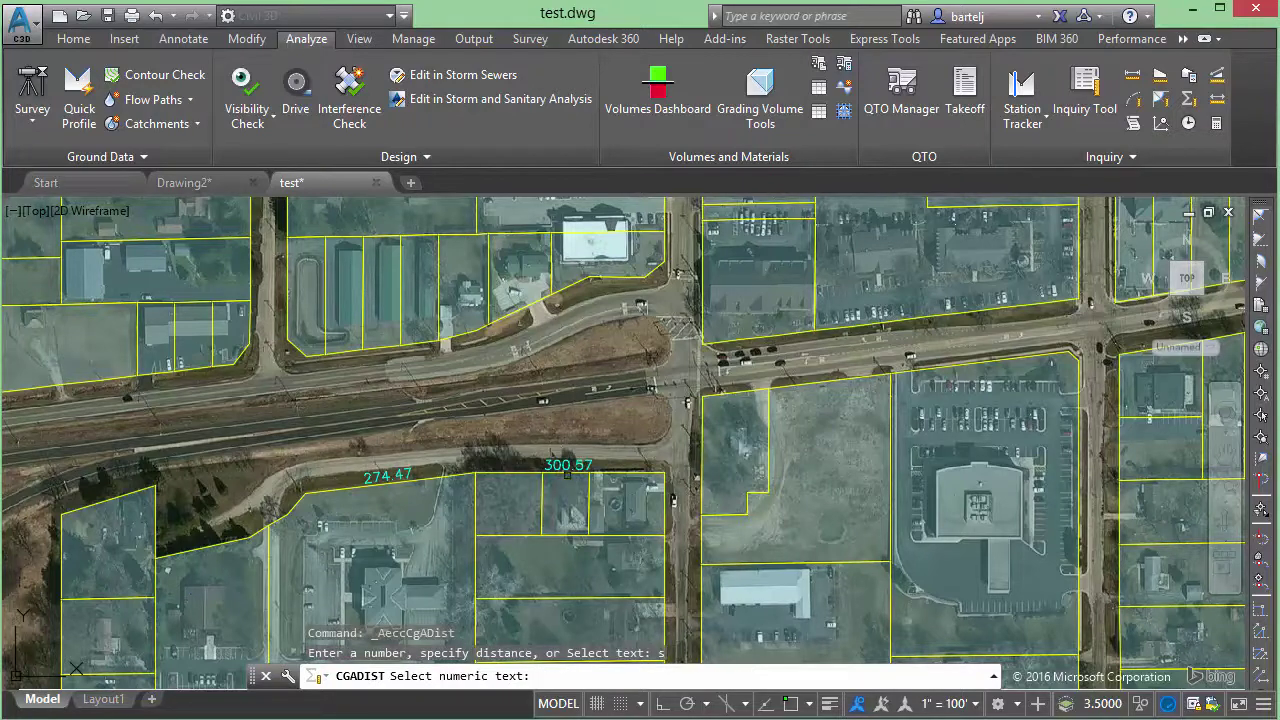
{"action": "left_click", "coordinate": [571, 468]}
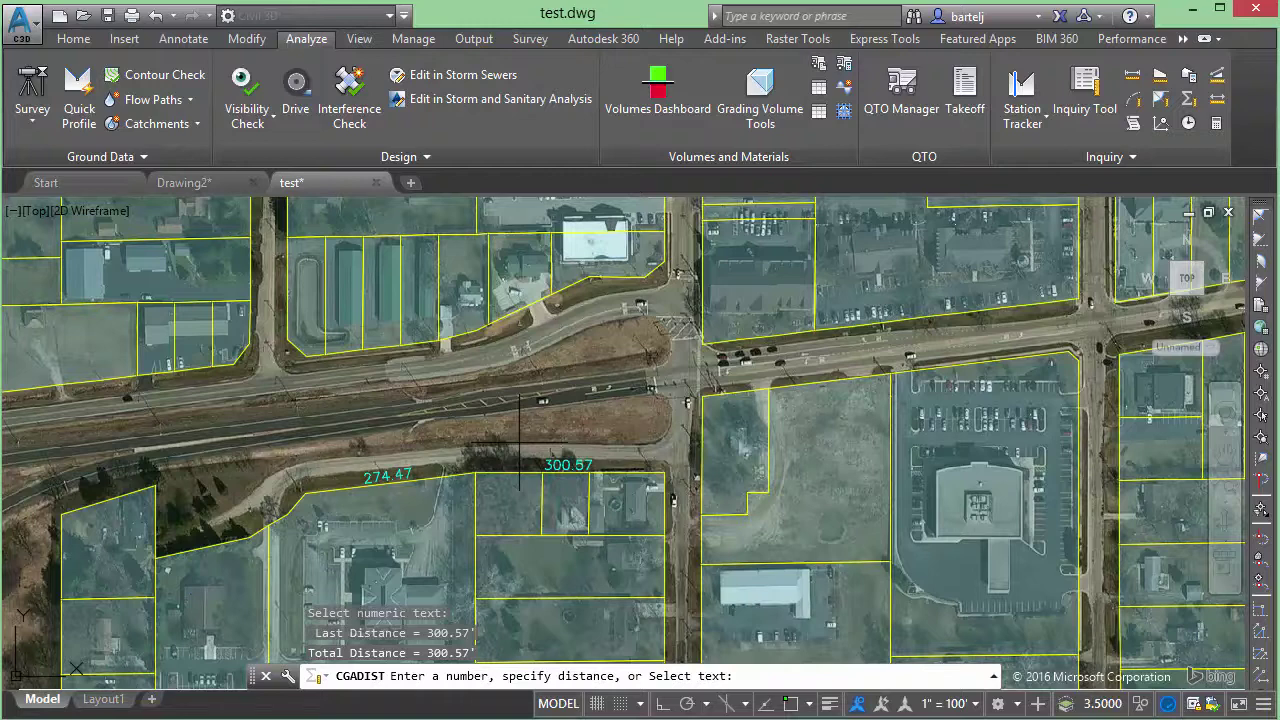
{"action": "type", "text": "s"}
{"action": "key", "text": "Return"}
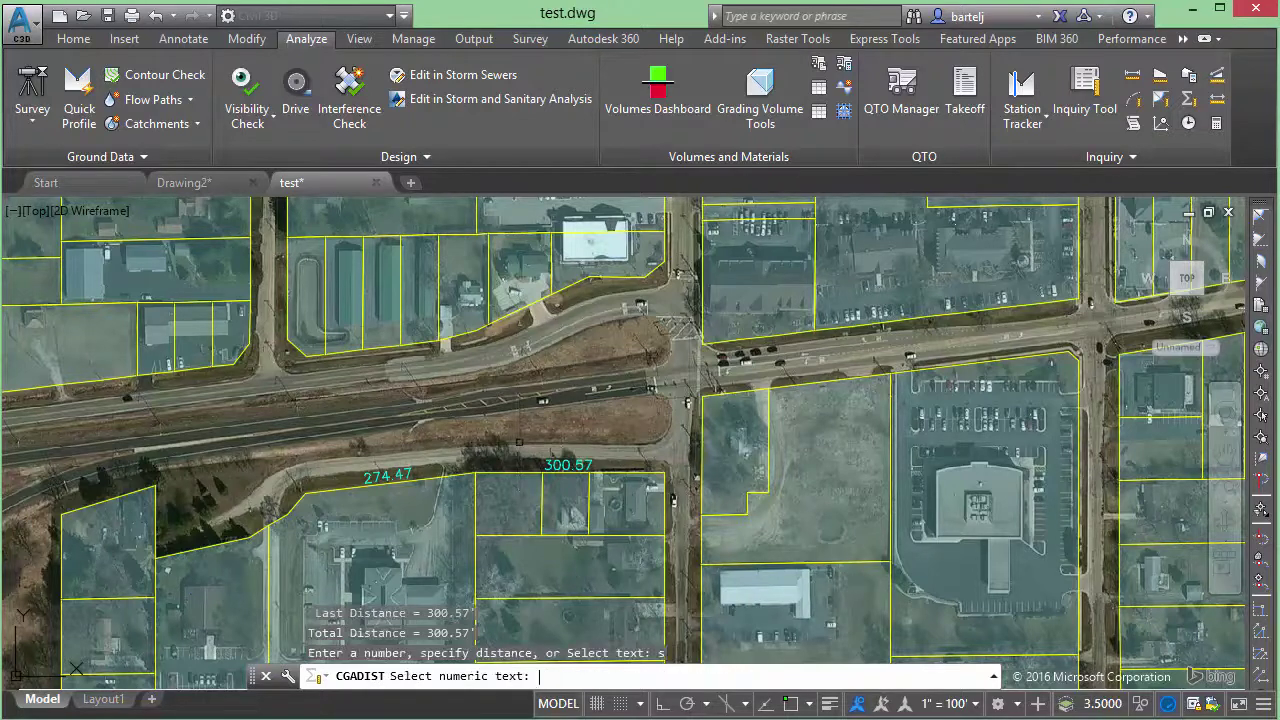
{"action": "left_click", "coordinate": [407, 470]}
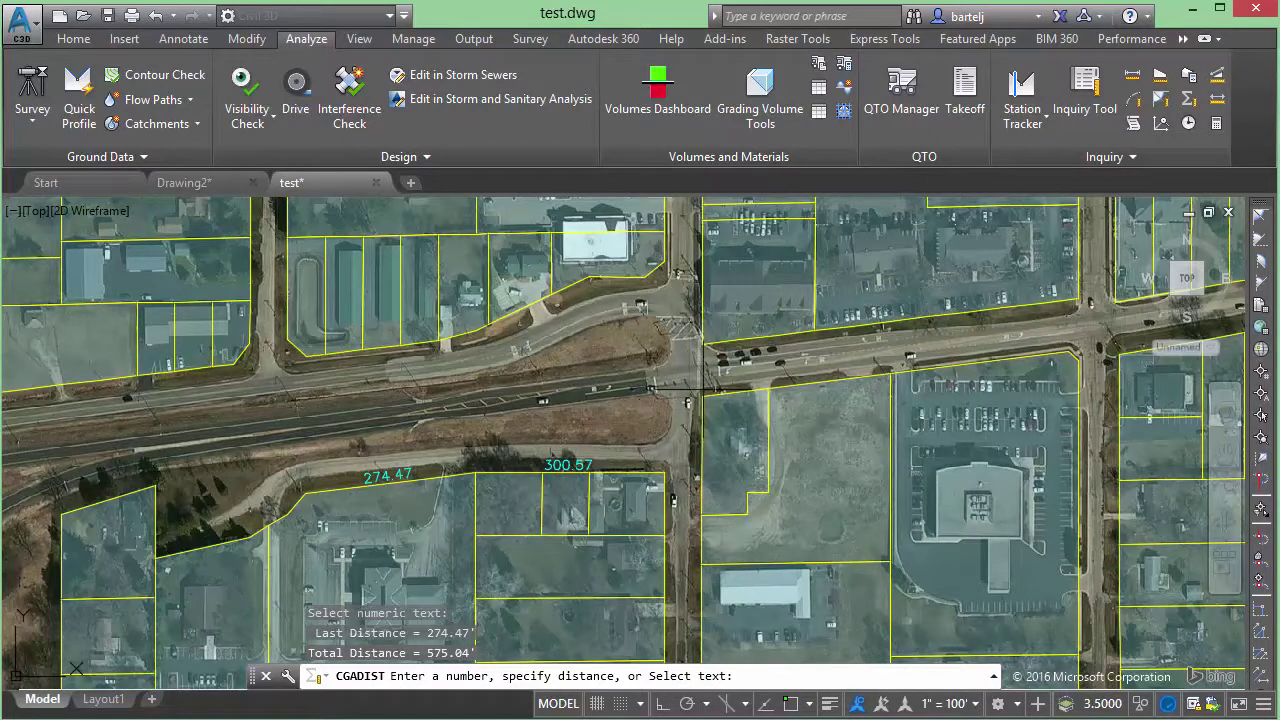
Pick two points in the drawing to add 318.34', for a total of 893.38'
{"action": "left_click", "coordinate": [695, 430]}
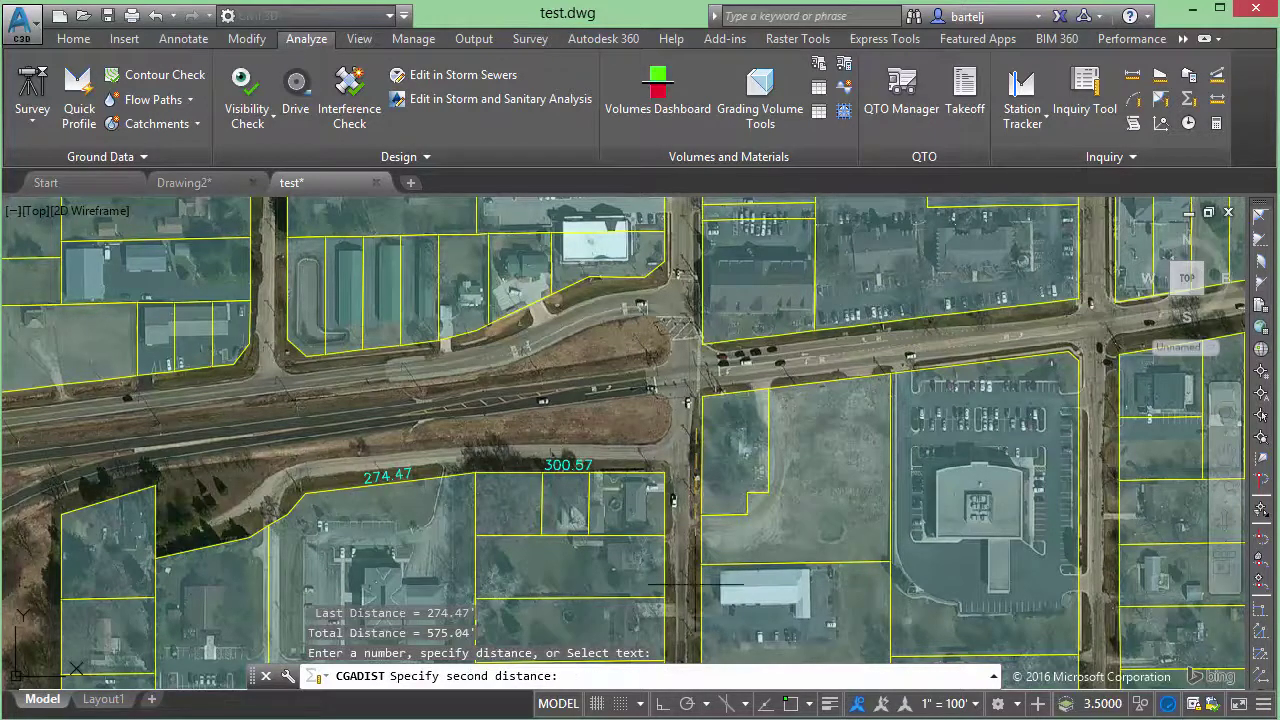
{"action": "left_click", "coordinate": [694, 630]}
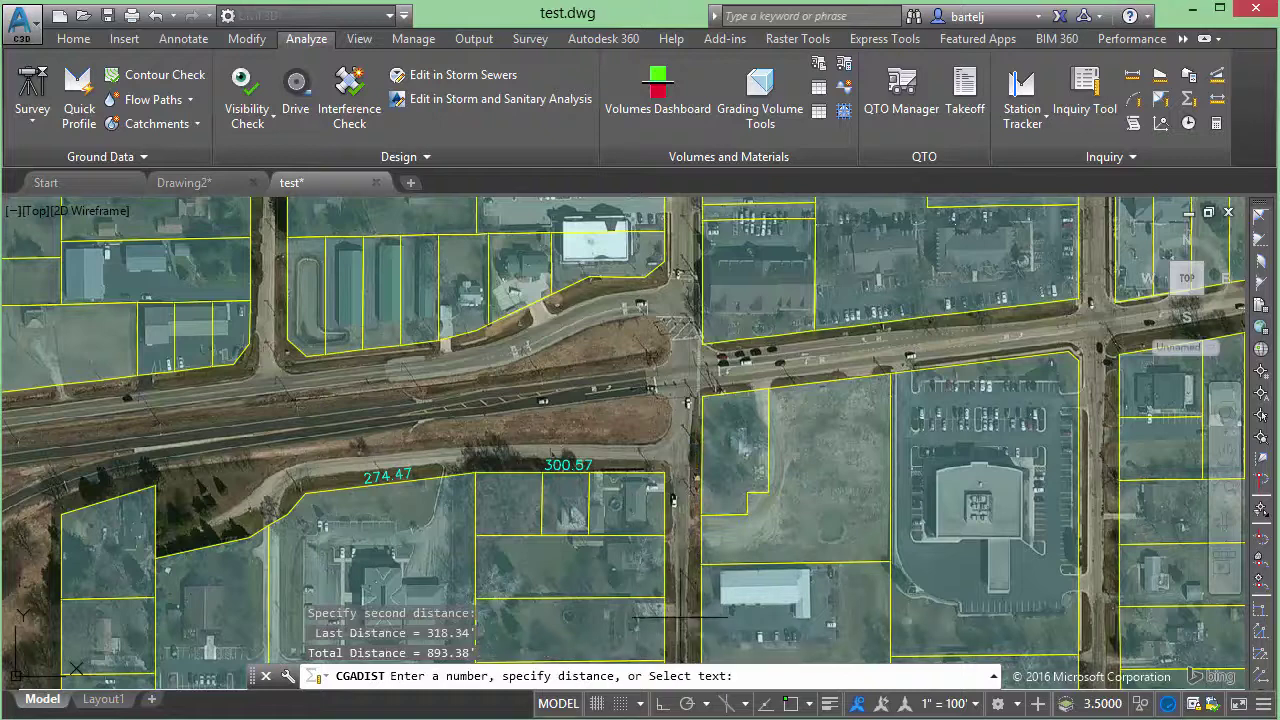